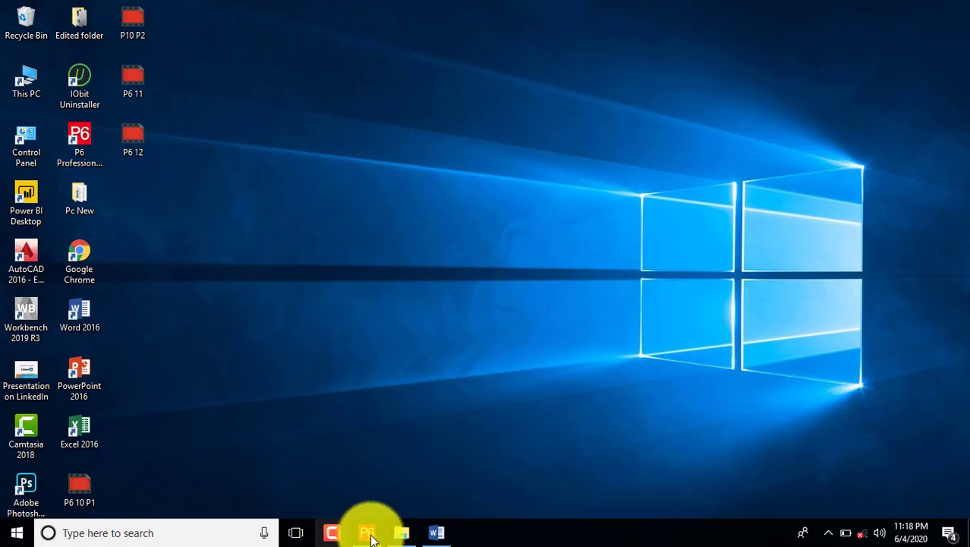
# - Switch to Primavera P6 and open the project-level activity code definitions for the turbine maintenance project
pyautogui.click(372, 537)
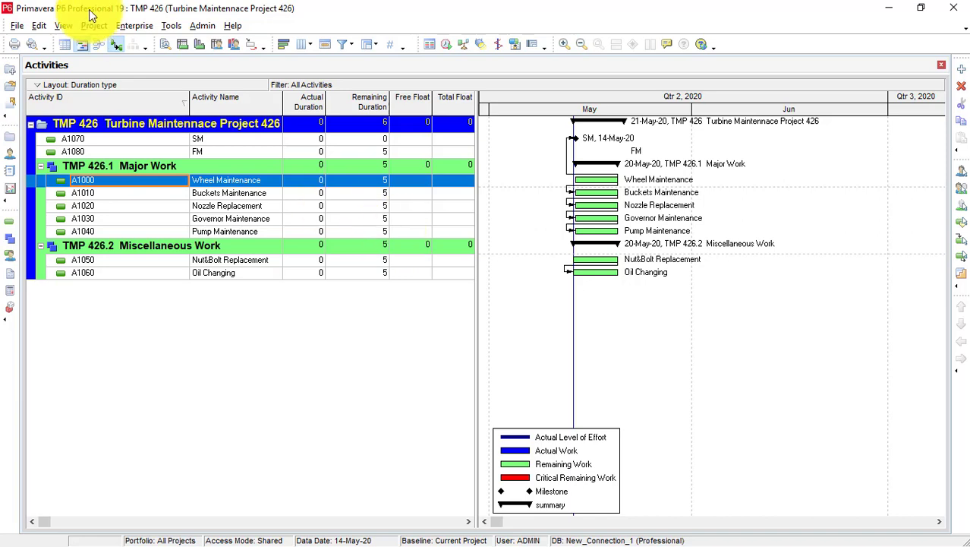
pyautogui.click(135, 26)
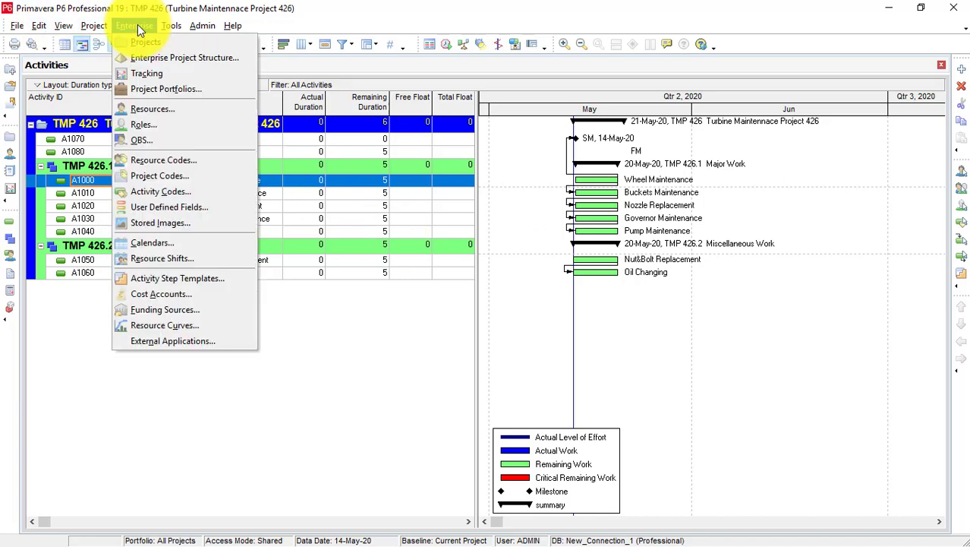
pyautogui.click(155, 194)
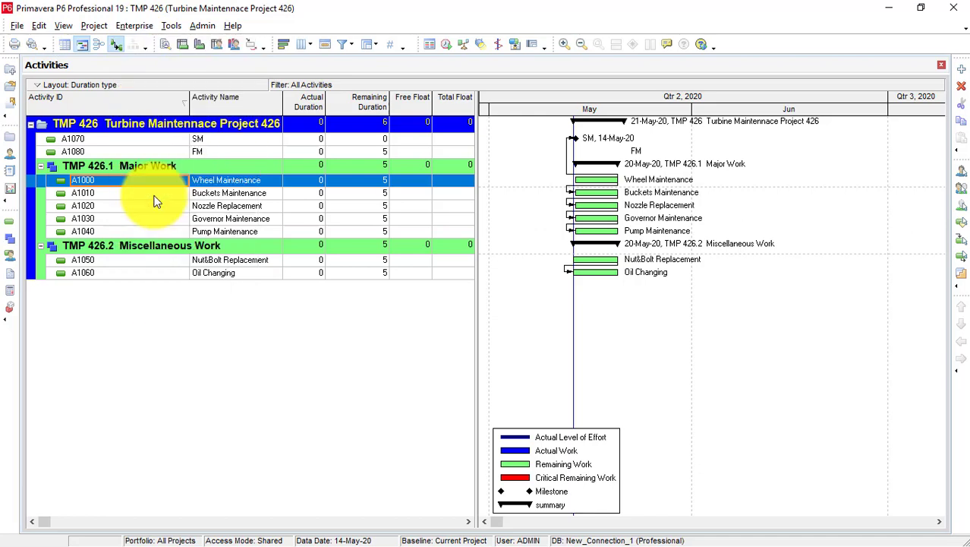
pyautogui.click(488, 315)
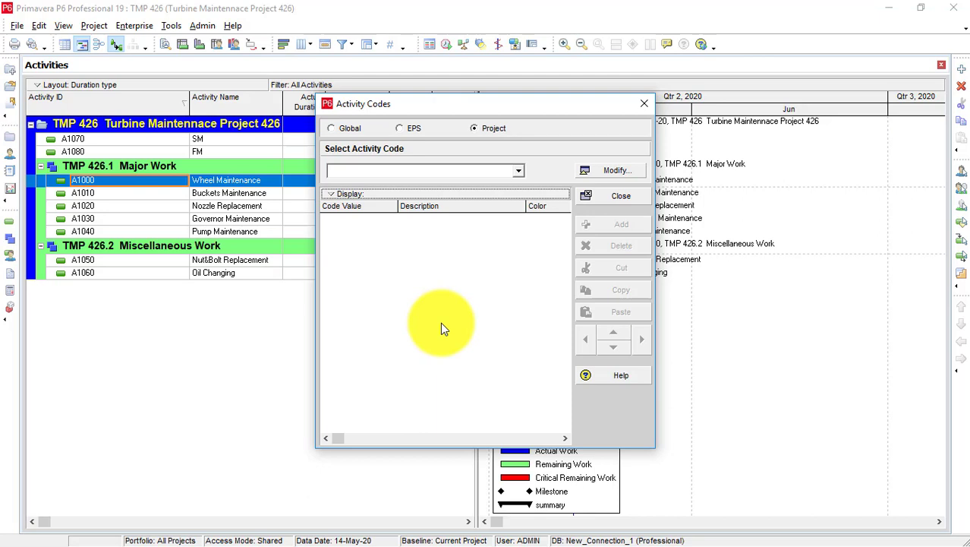
pyautogui.click(618, 171)
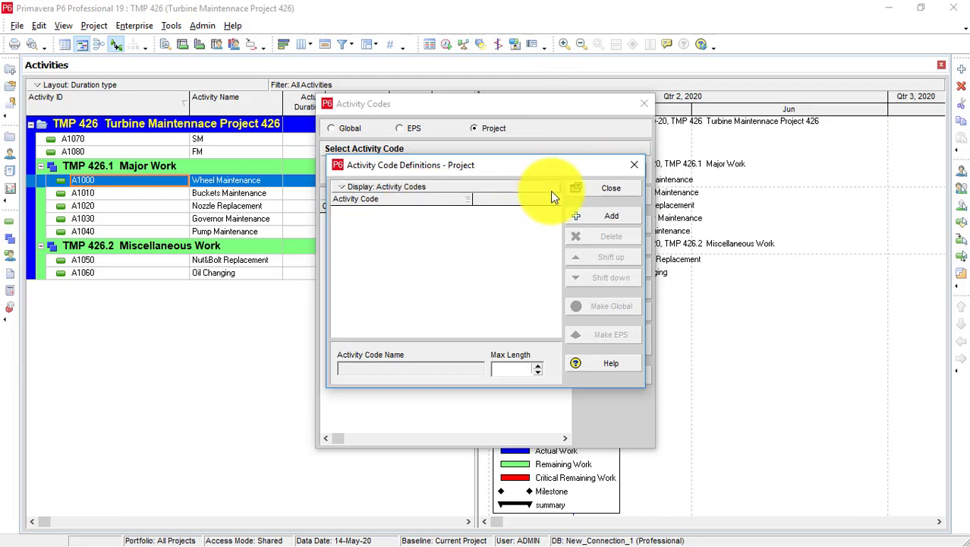
# - Add a project activity code named "Welding Work"
pyautogui.click(595, 219)
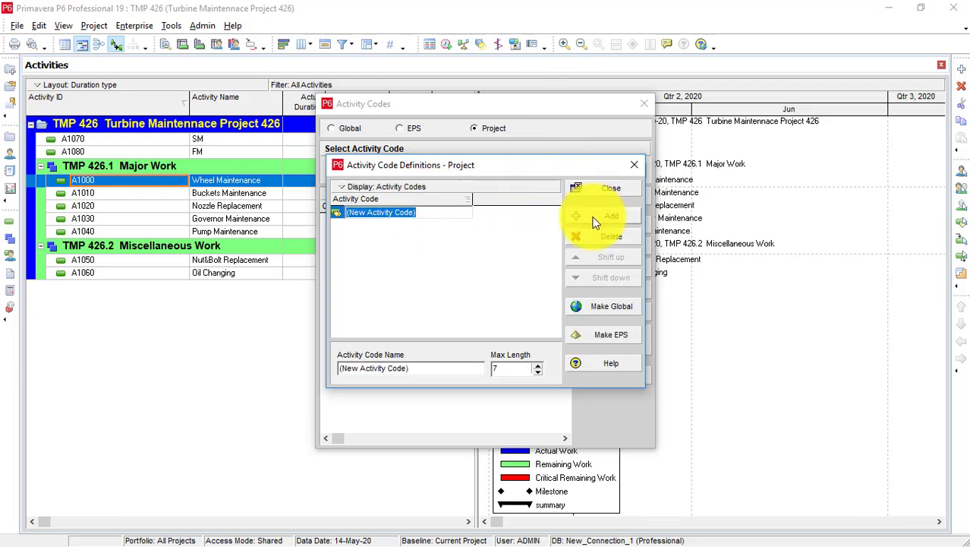
pyautogui.press('BackSpace')
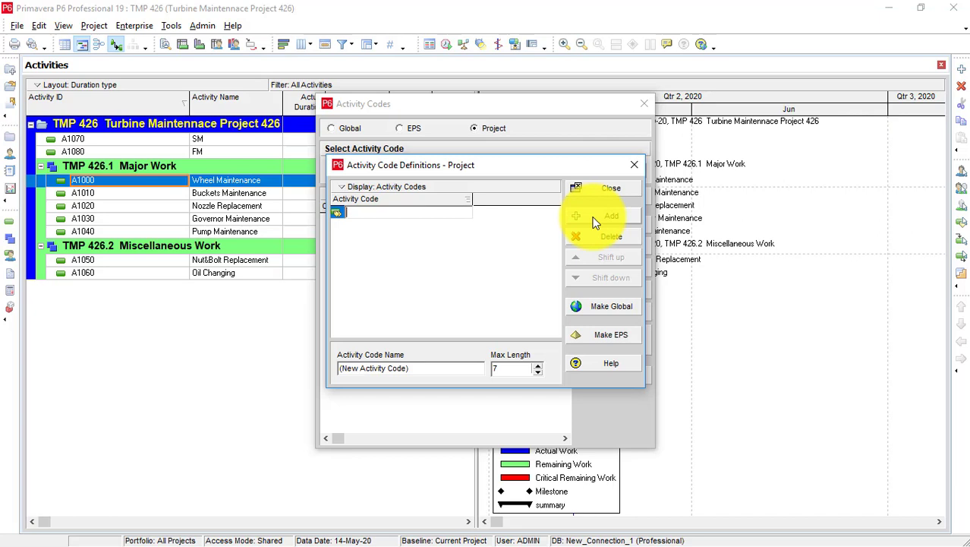
pyautogui.write('Welding Work')
pyautogui.press('Return')
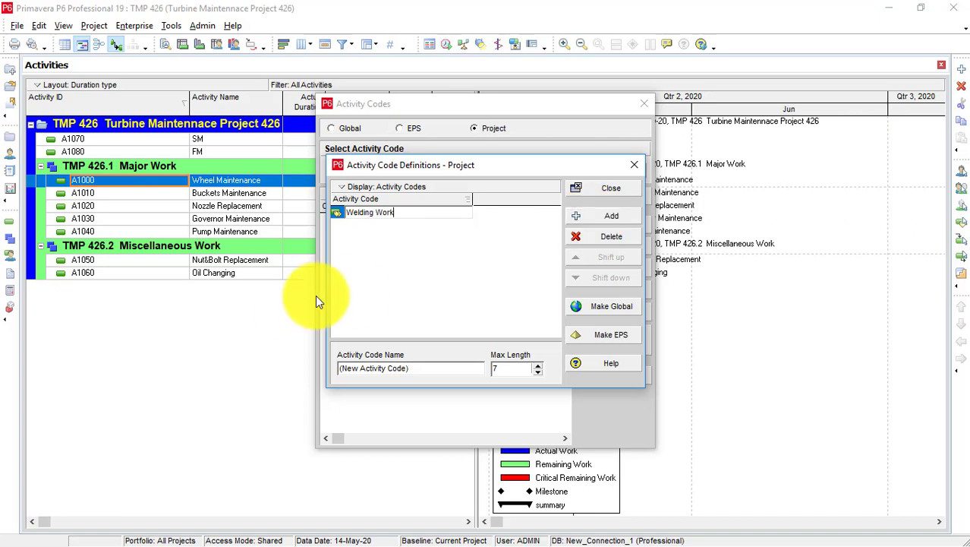
# - Add a second project activity code named "Minor Work"
pyautogui.click(609, 217)
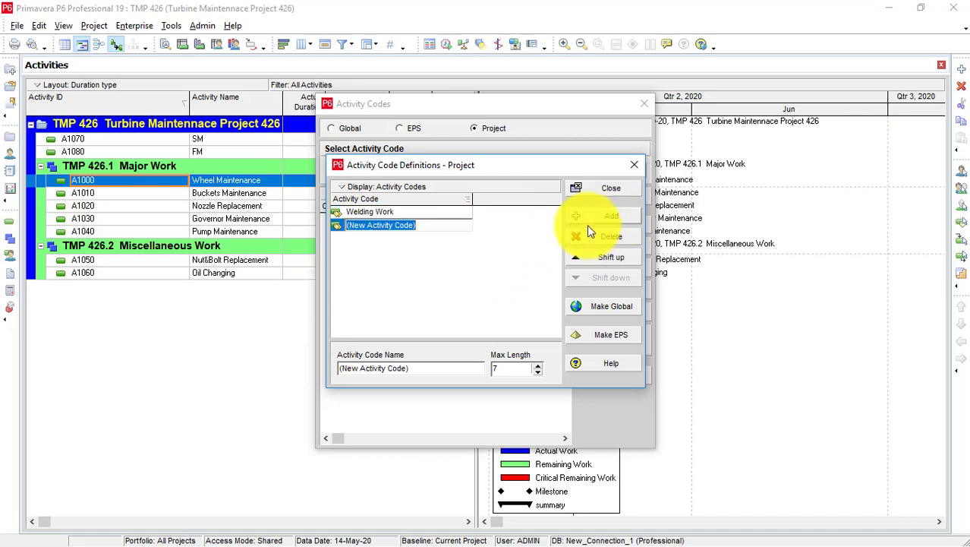
pyautogui.press('BackSpace')
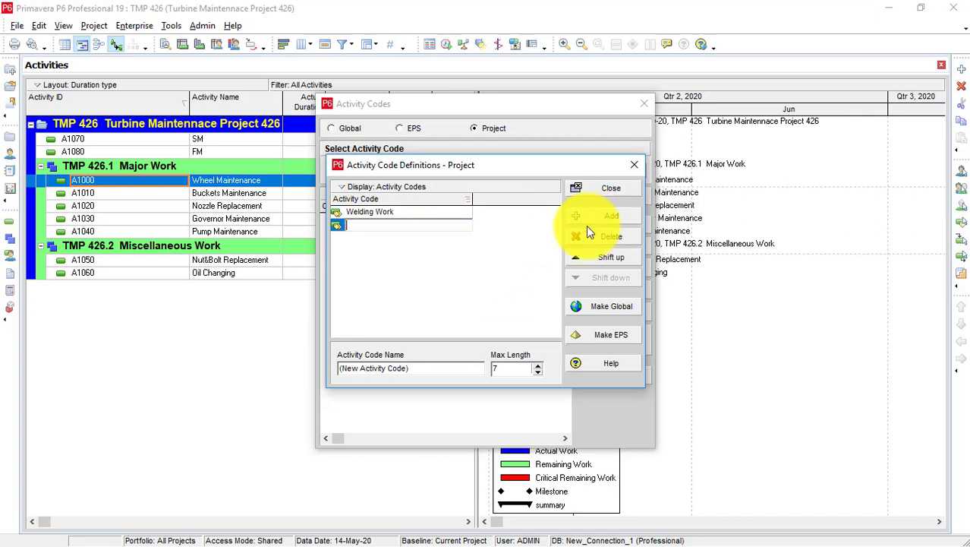
pyautogui.write('Minor Work')
pyautogui.press('Return')
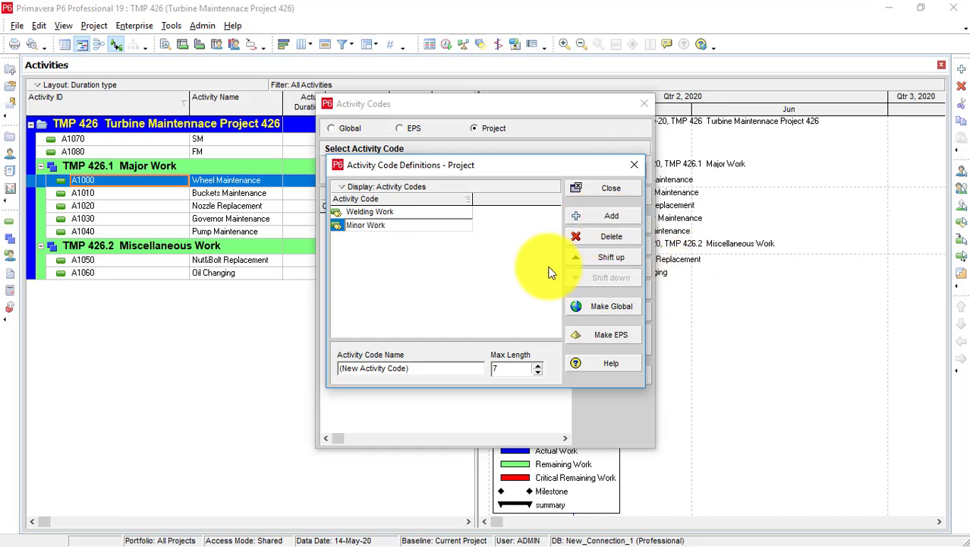
# - Add a third project activity code named "Nuts&Bolts" and close the code definitions
pyautogui.click(620, 221)
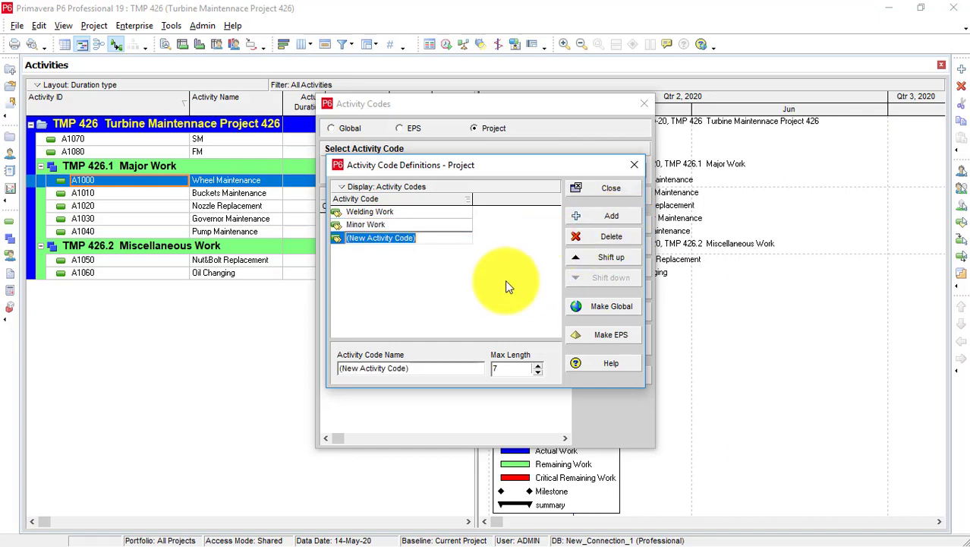
pyautogui.press('BackSpace')
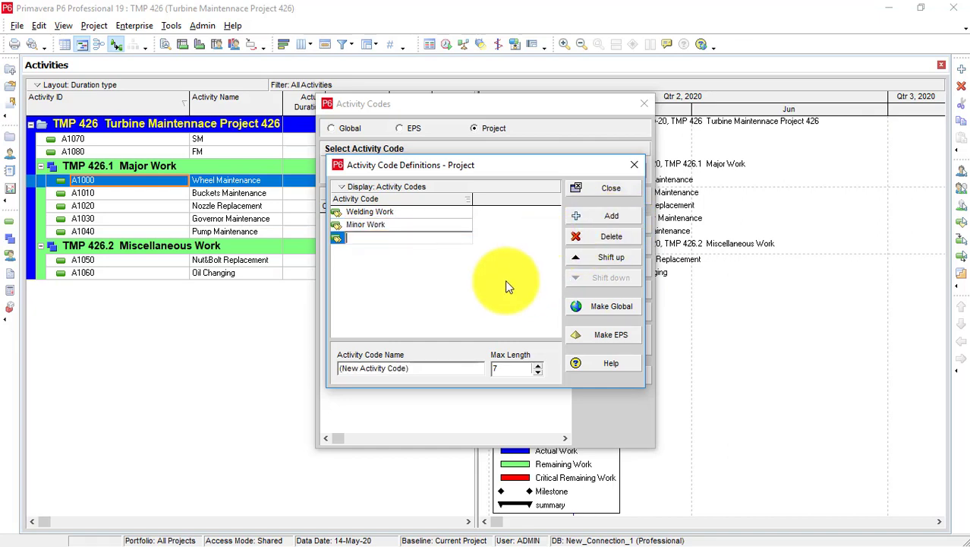
pyautogui.write('Nuts&Bolts')
pyautogui.press('Return')
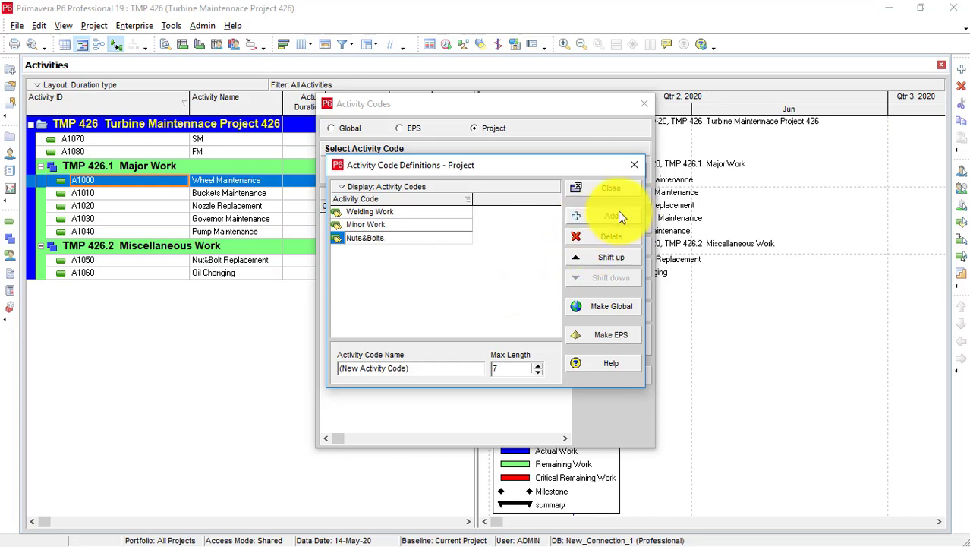
pyautogui.click(614, 189)
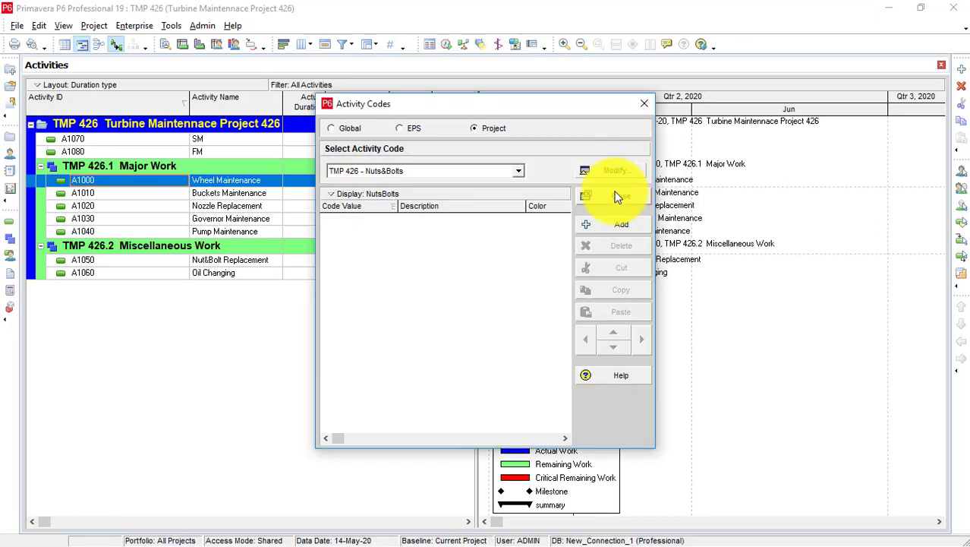
# - Add code value A1 with the description "A Welding" to the Welding Work activity code
pyautogui.click(518, 170)
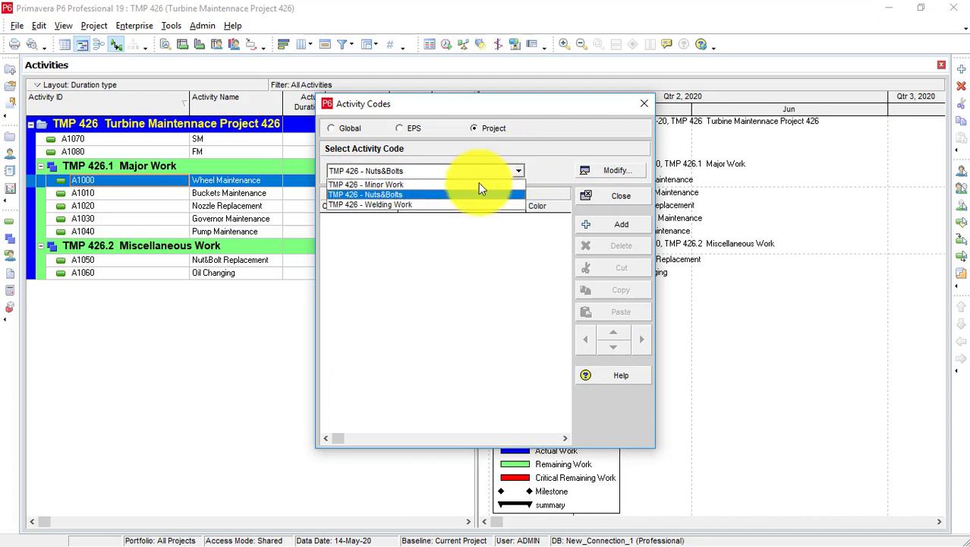
pyautogui.click(417, 204)
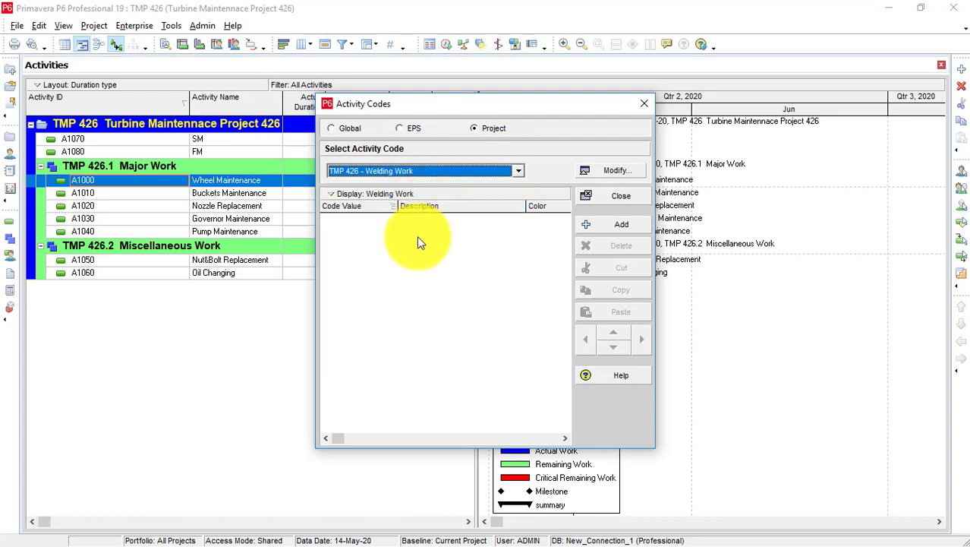
pyautogui.click(604, 226)
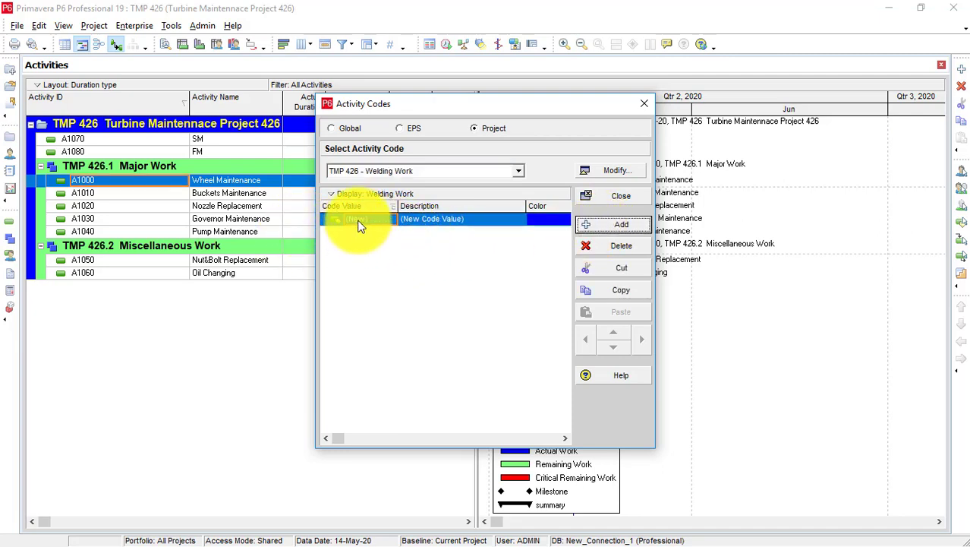
pyautogui.click(361, 221)
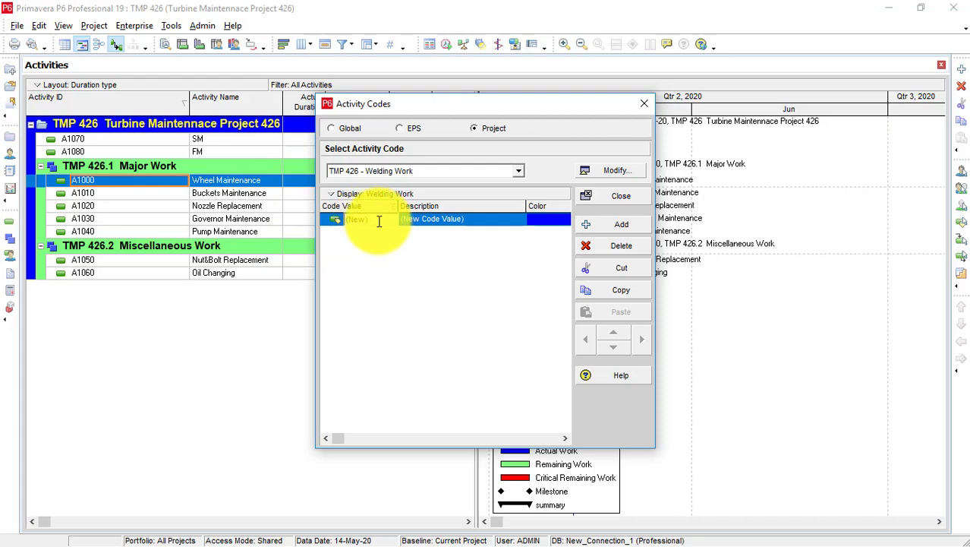
pyautogui.press('BackSpace')
pyautogui.write('A1')
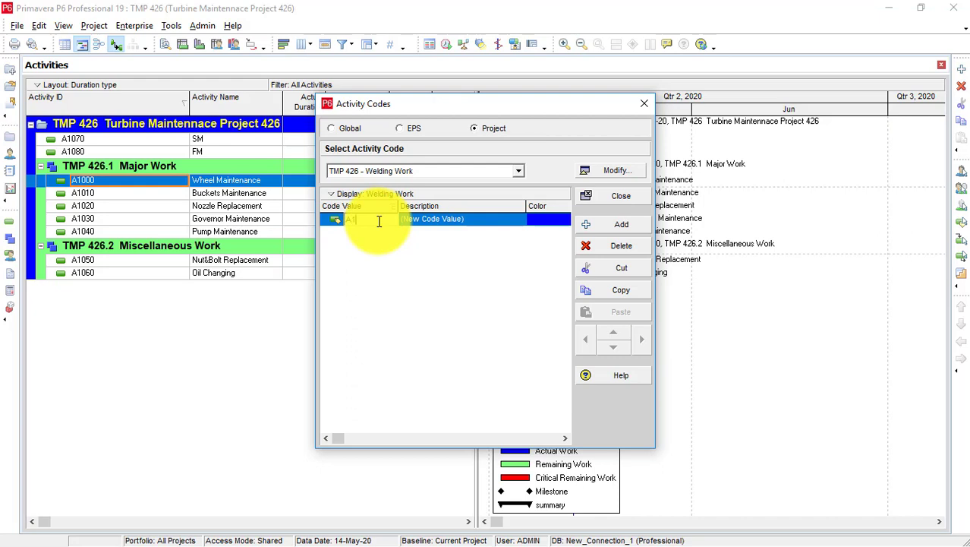
pyautogui.click(472, 220)
pyautogui.press('BackSpace')
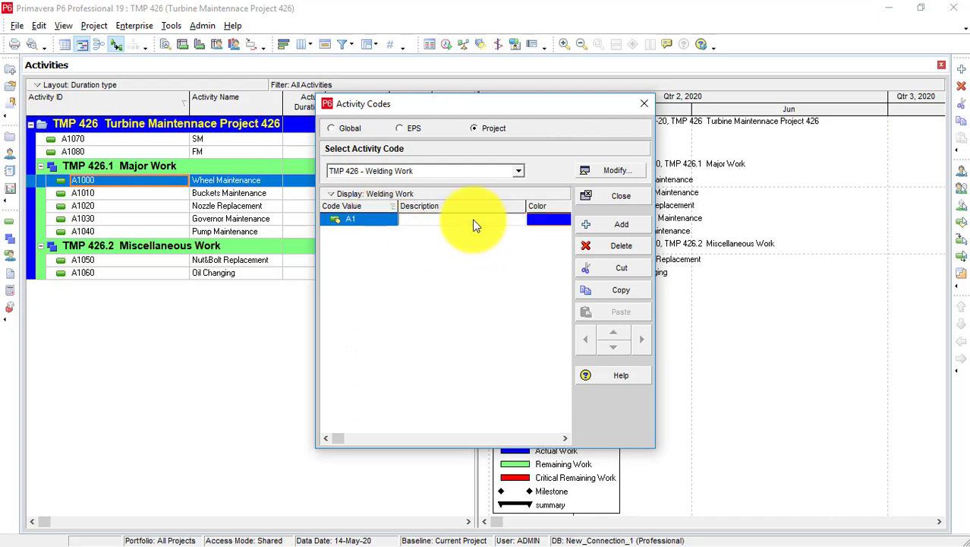
pyautogui.write('A Welding')
# - Set the colour of code value A1 to light yellow
pyautogui.click(550, 221)
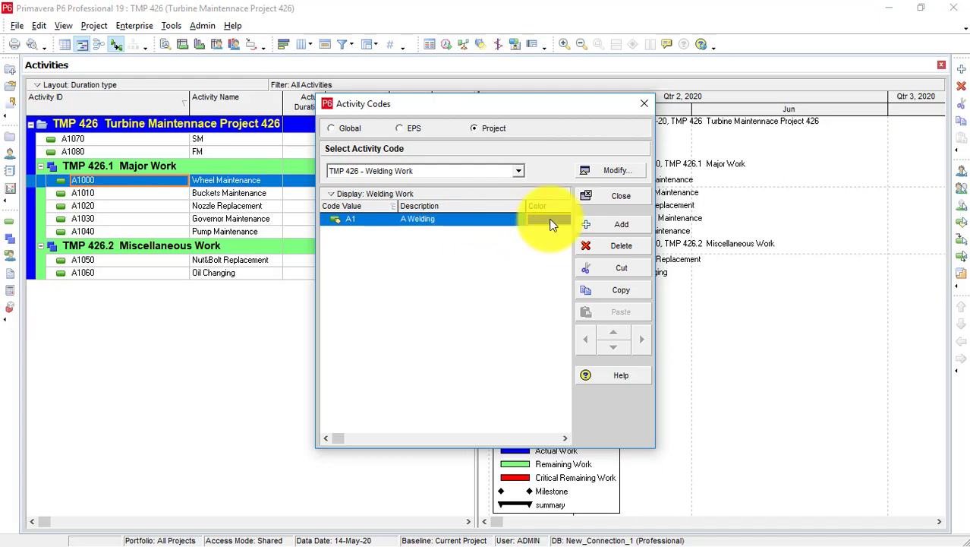
pyautogui.click(551, 223)
pyautogui.click(440, 147)
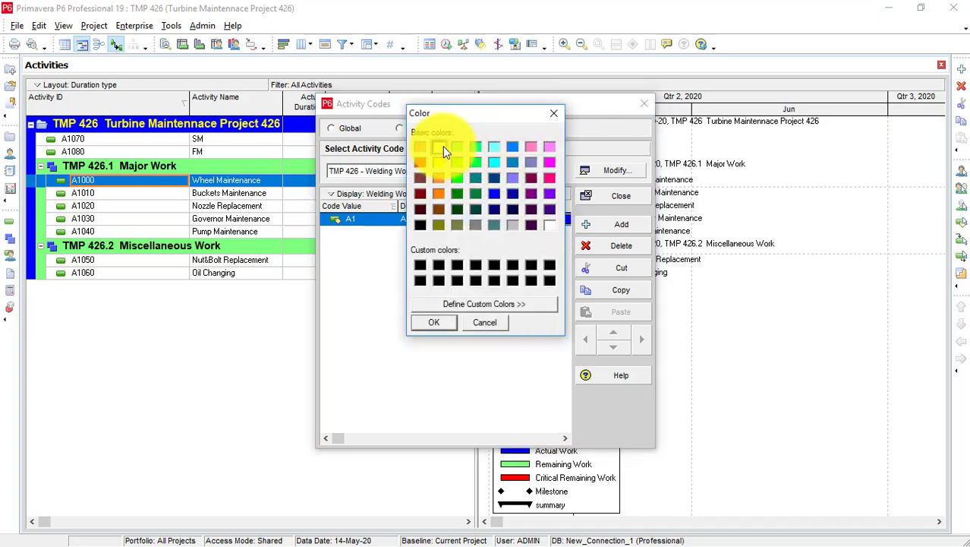
pyautogui.click(437, 322)
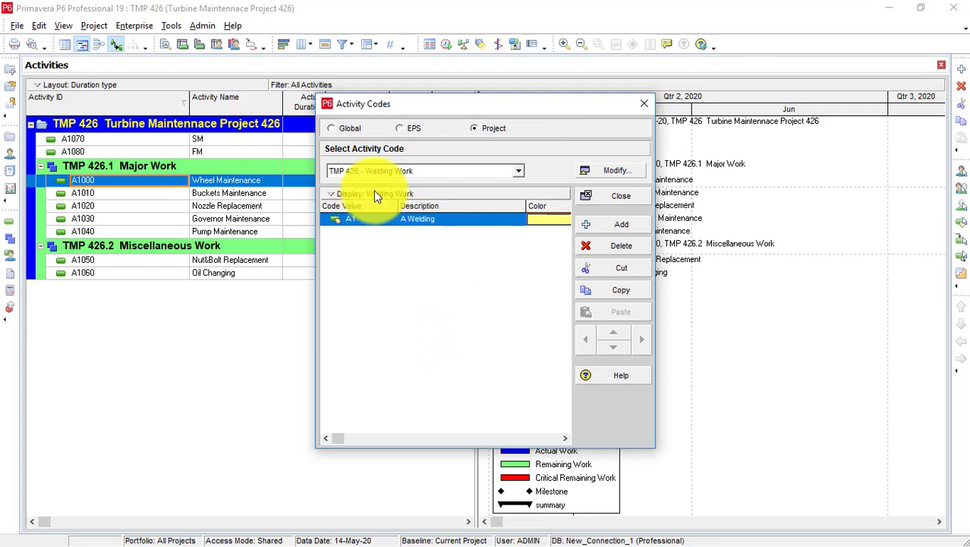
# - Add code value A2 with the description "B Welding" to the Welding Work activity code
pyautogui.click(623, 225)
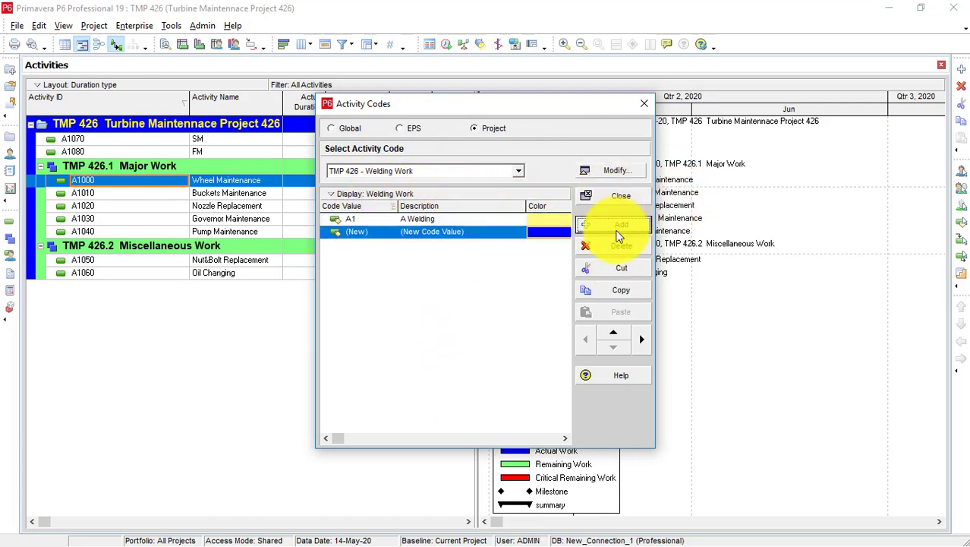
pyautogui.click(361, 231)
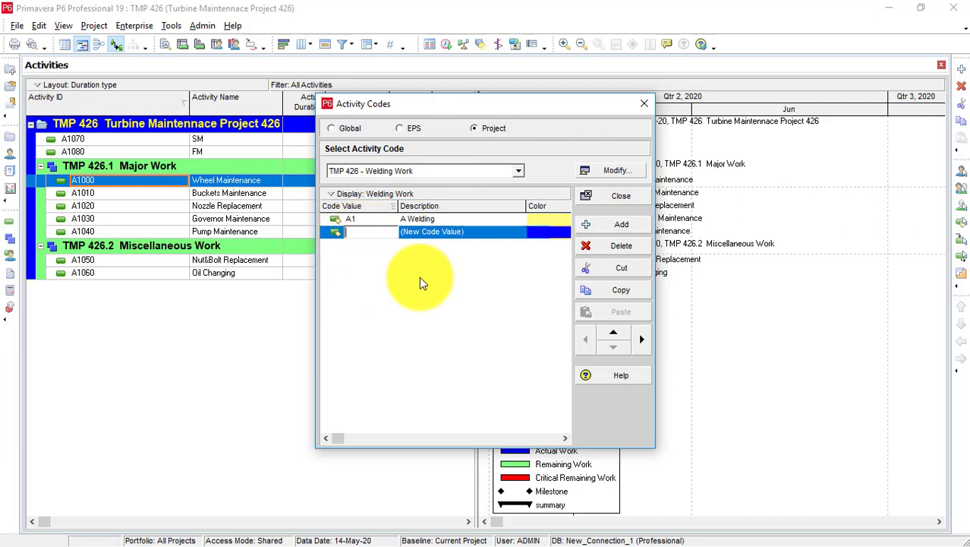
pyautogui.write('A2')
pyautogui.click(450, 232)
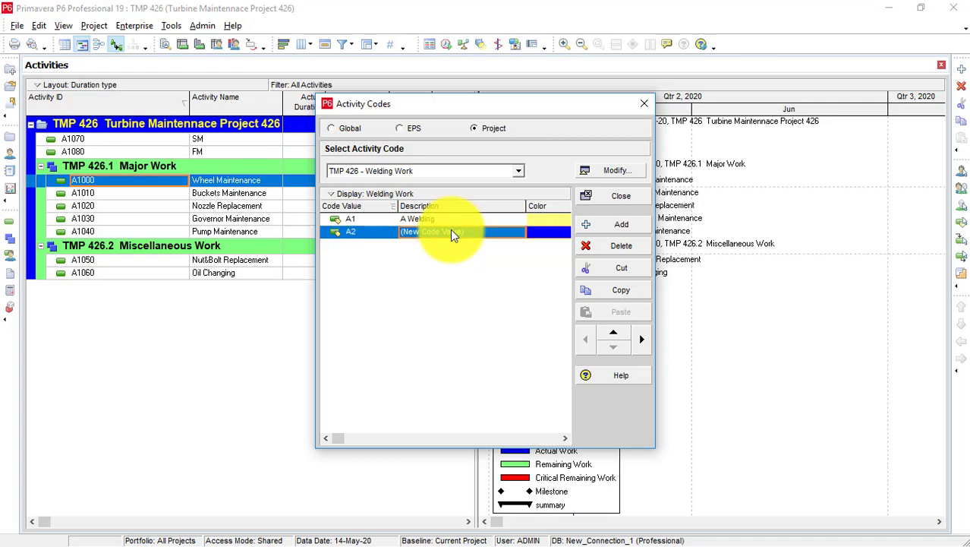
pyautogui.click(451, 231)
pyautogui.write('B ')
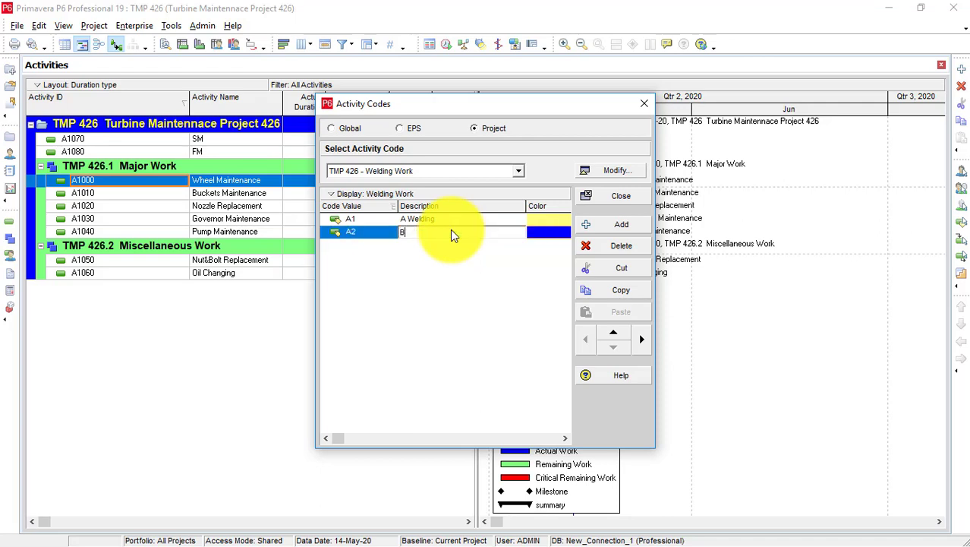
pyautogui.write('Welding')
pyautogui.press('Return')
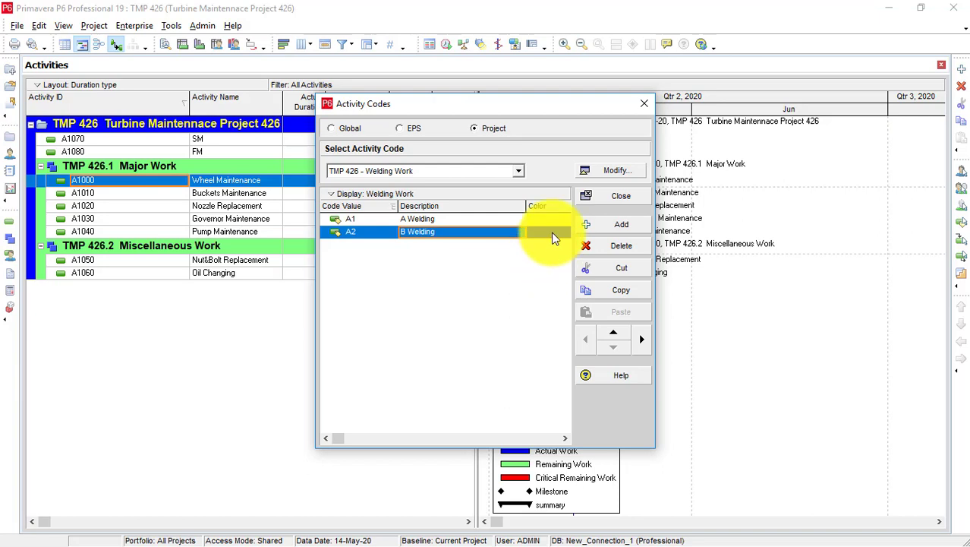
# - Set the colour of code value A2 to light cyan
pyautogui.click(552, 239)
pyautogui.click(552, 238)
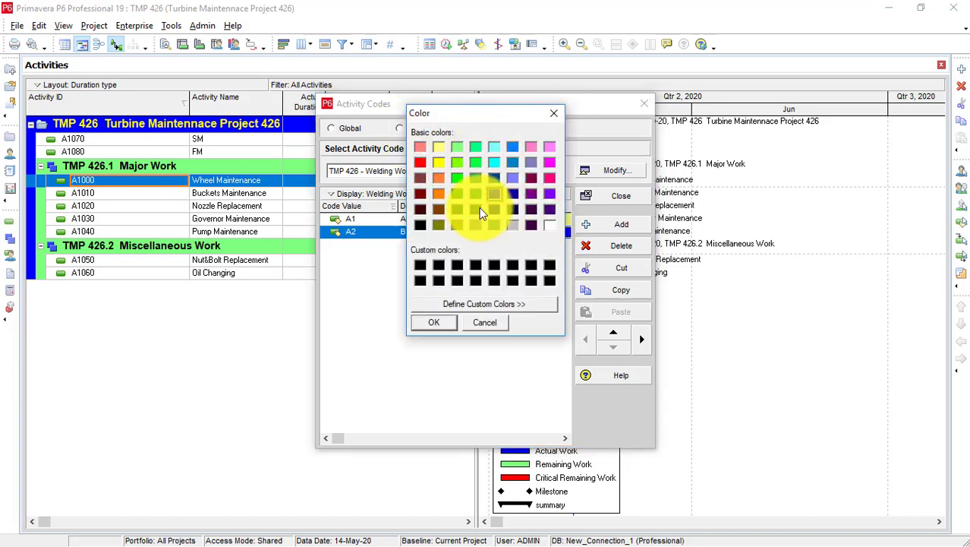
pyautogui.click(494, 146)
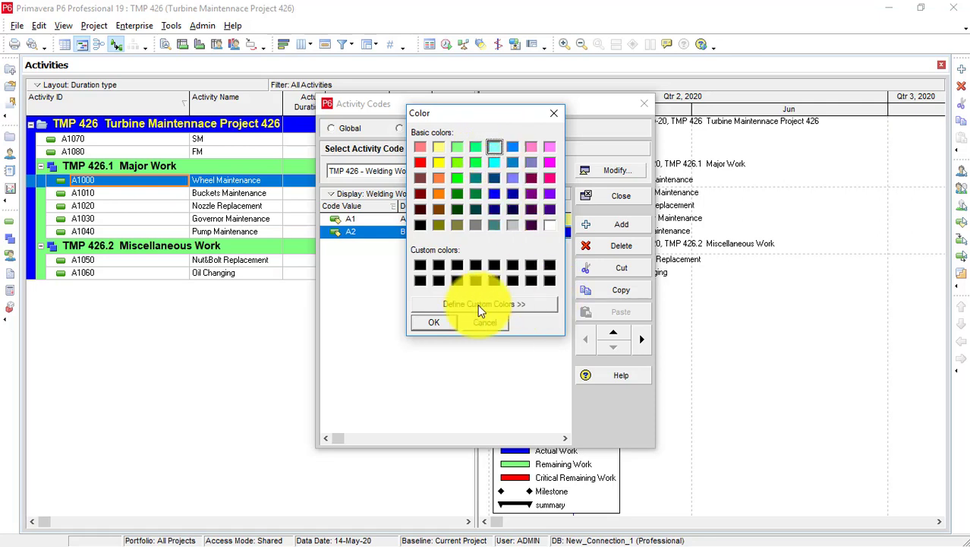
pyautogui.click(433, 323)
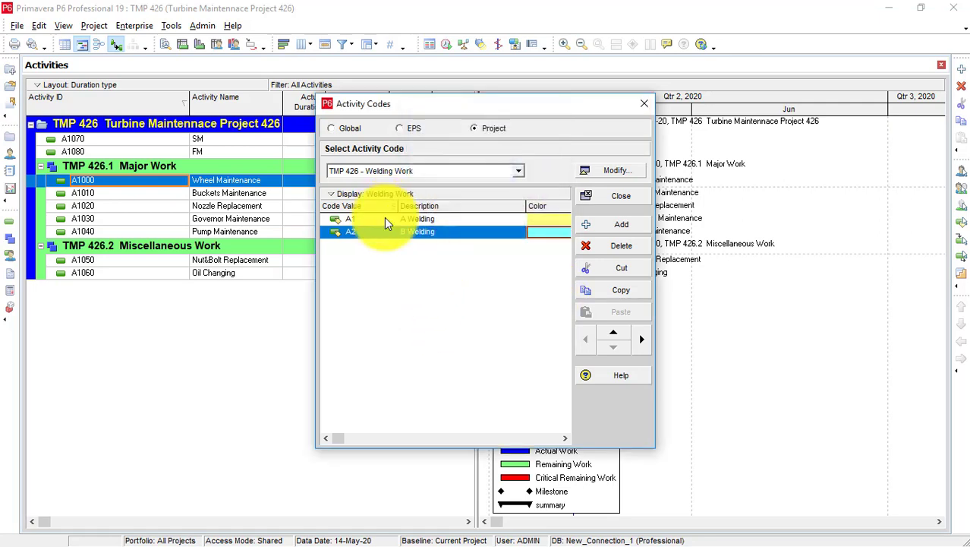
# - Add code value A3 with the description "C Welding" to the Welding Work activity code
pyautogui.click(397, 218)
pyautogui.click(606, 223)
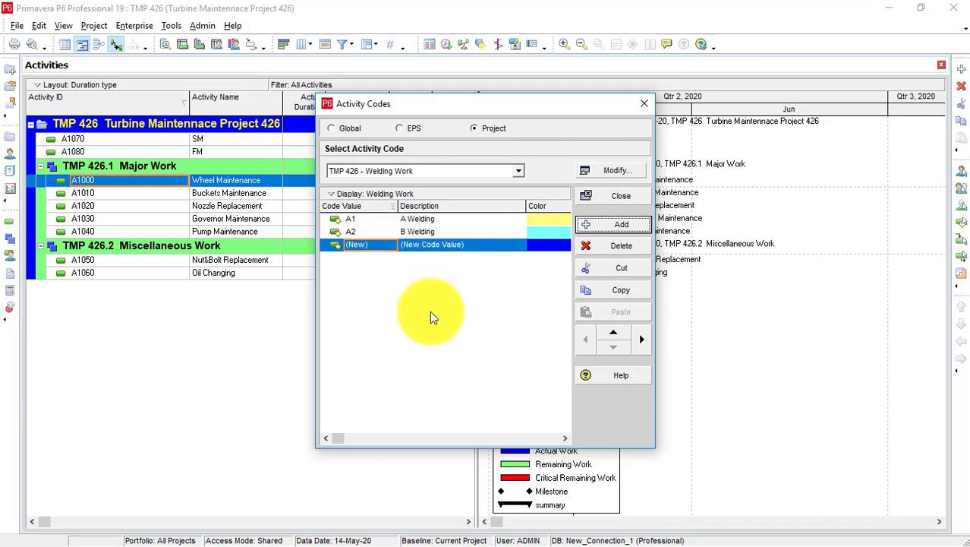
pyautogui.click(384, 246)
pyautogui.write('C')
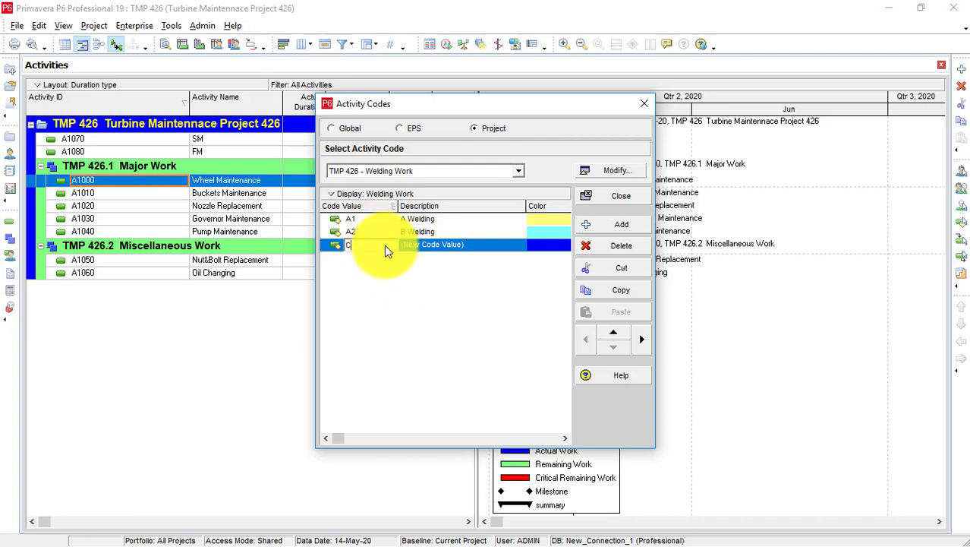
pyautogui.press('BackSpace')
pyautogui.write('A3')
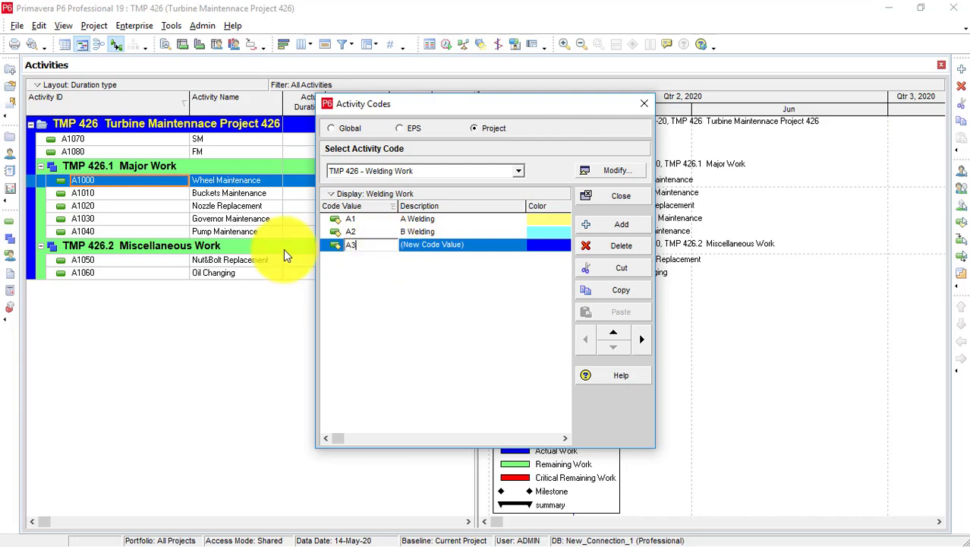
pyautogui.click(465, 245)
pyautogui.press('BackSpace')
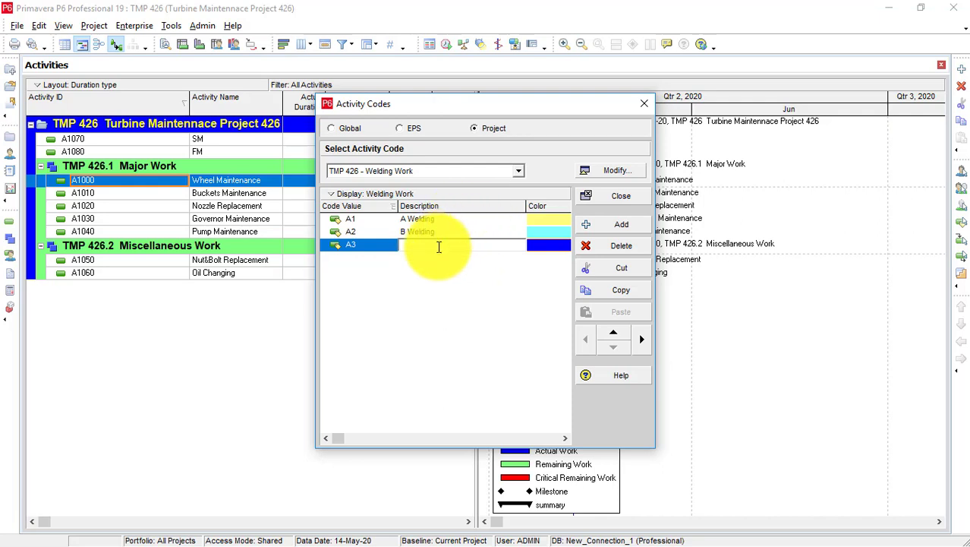
pyautogui.write('C')
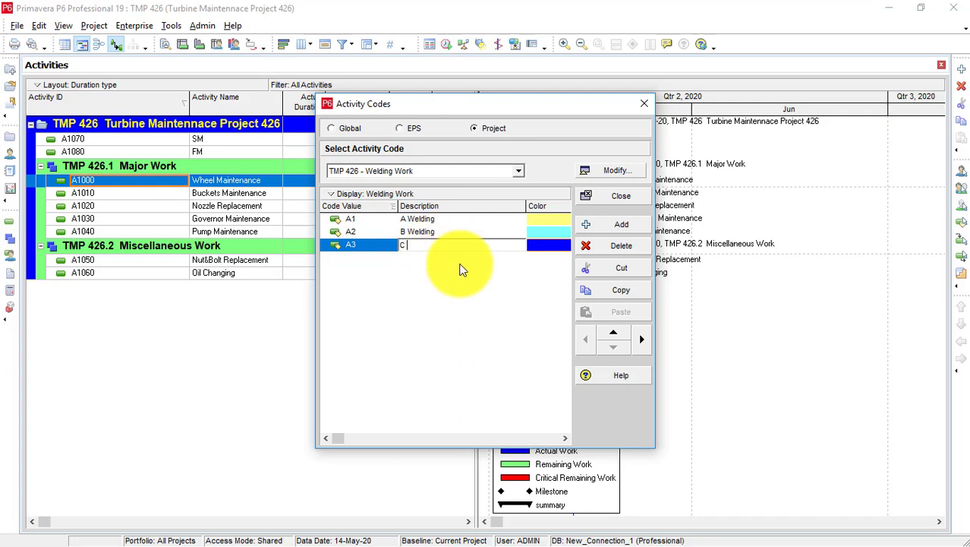
pyautogui.write(' Welding')
pyautogui.press('Return')
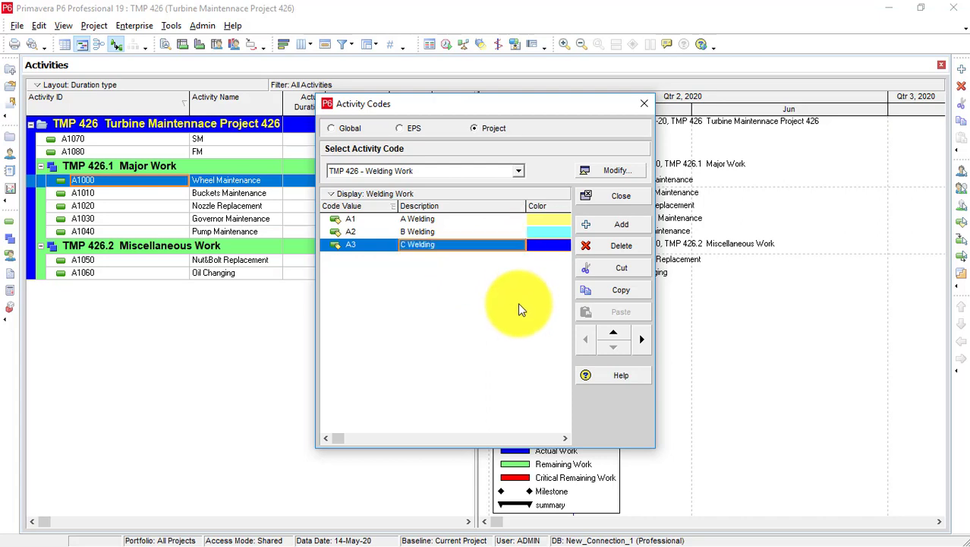